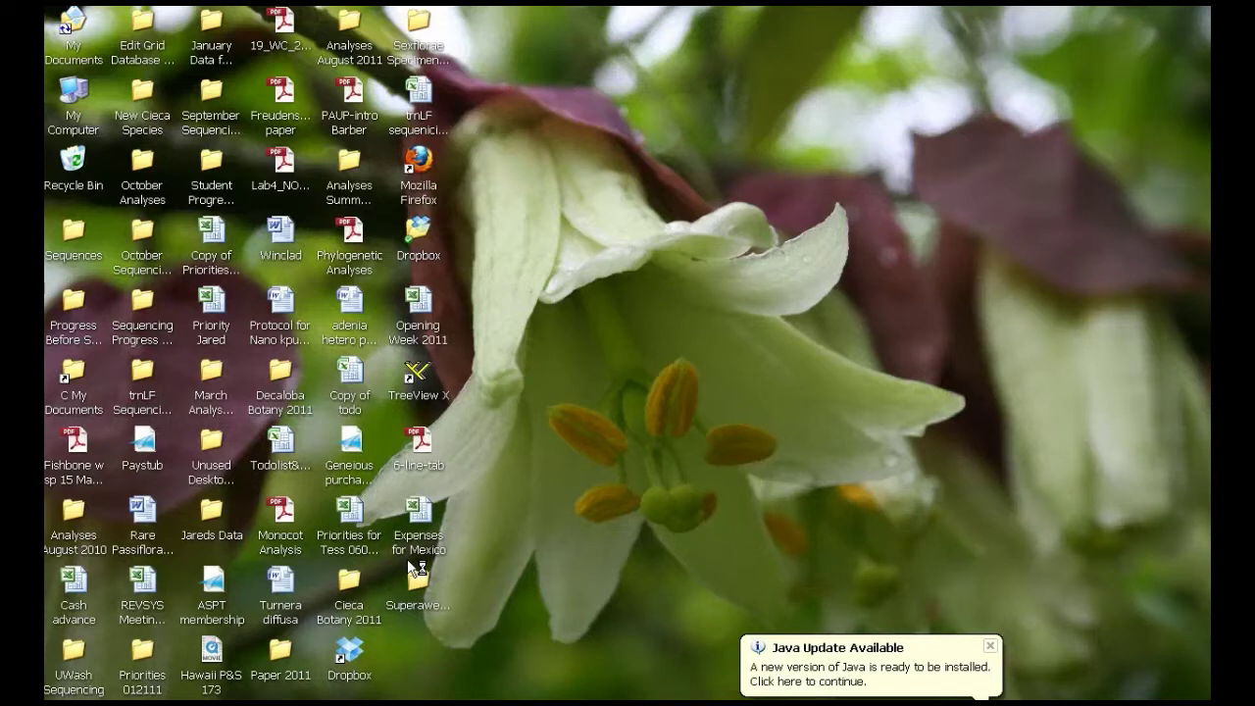
Launch winclada from My Documents' Phylogenetics Software folder, then close that folder window.
double_click(73, 24)
click(794, 328)
double_click(761, 253)
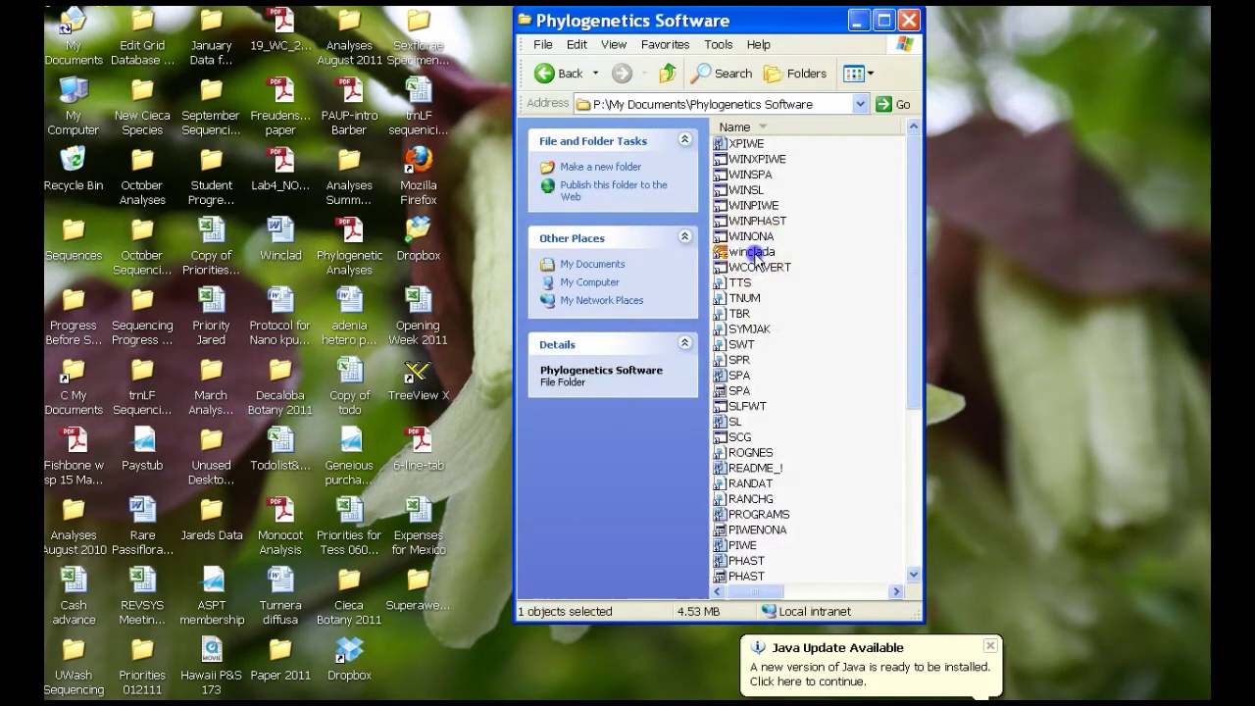
click(909, 20)
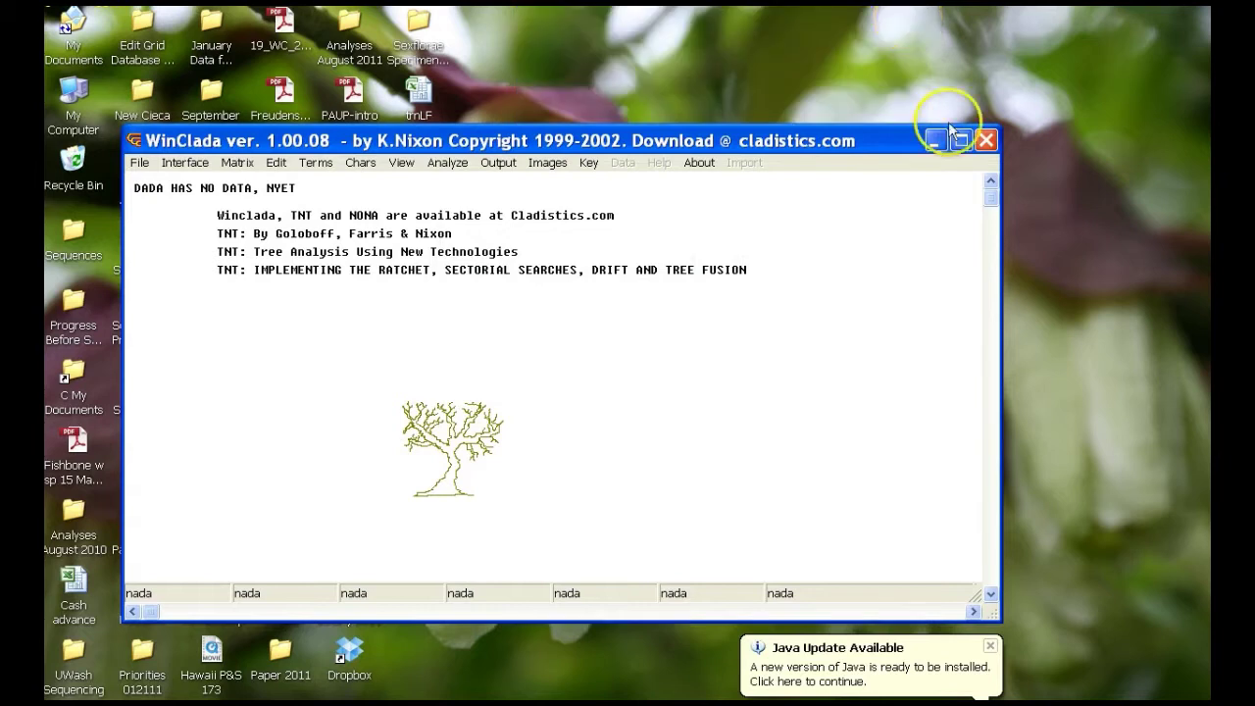
Open the Morphological example matrix file.
click(133, 140)
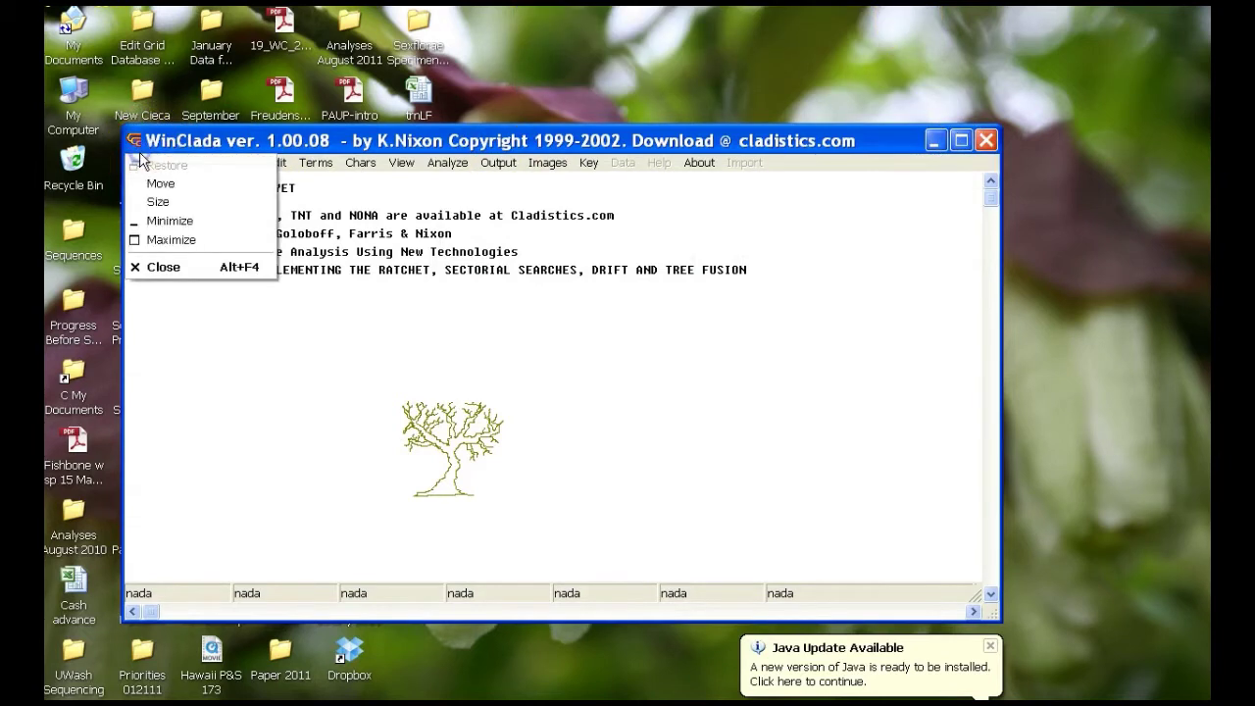
click(141, 161)
click(140, 162)
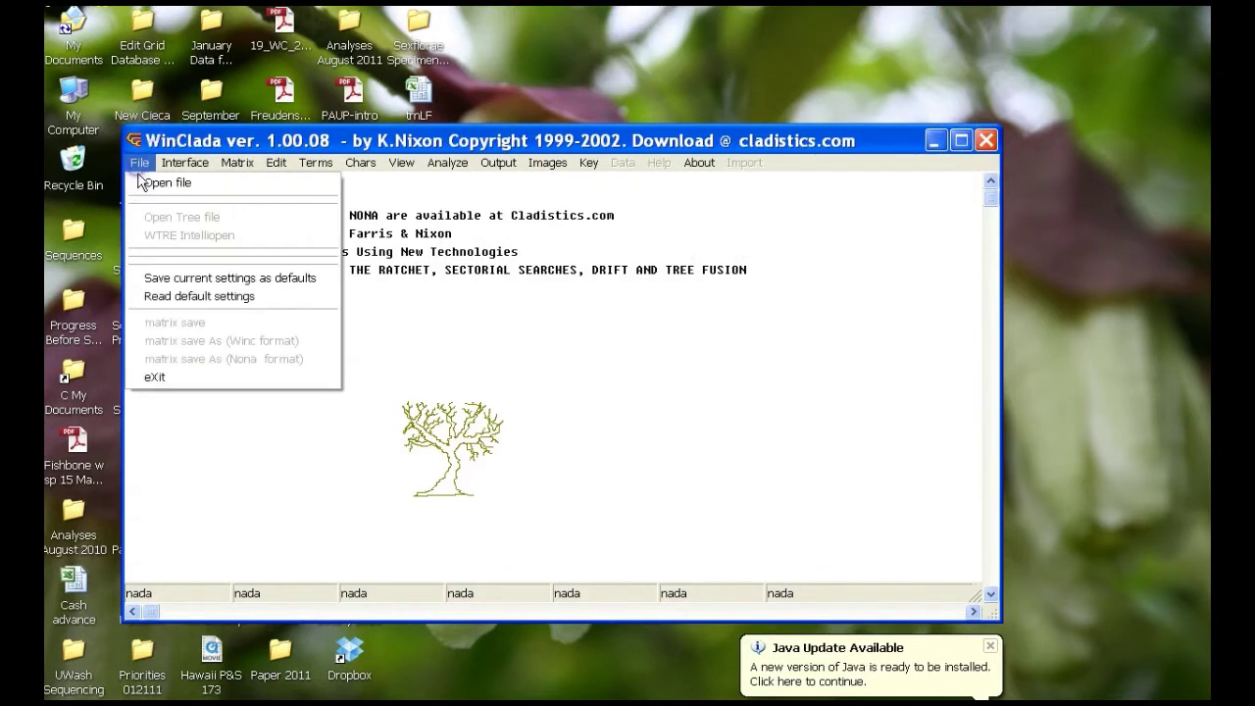
click(142, 185)
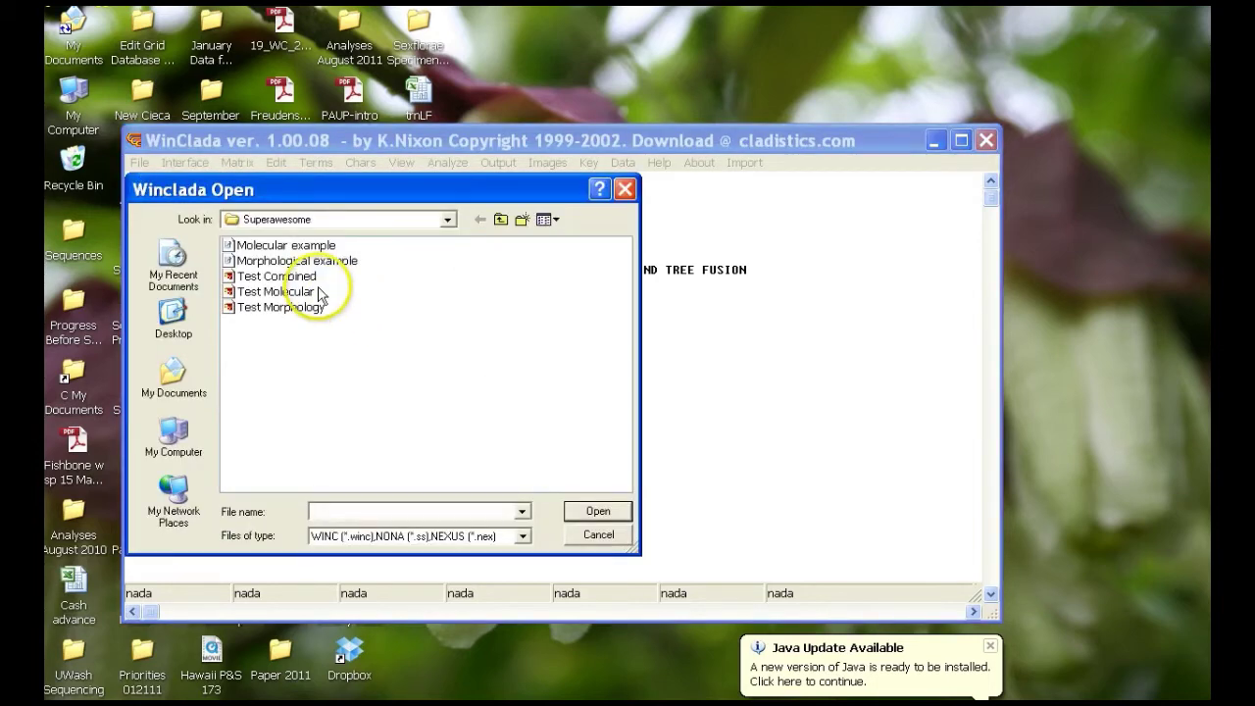
click(301, 262)
click(593, 512)
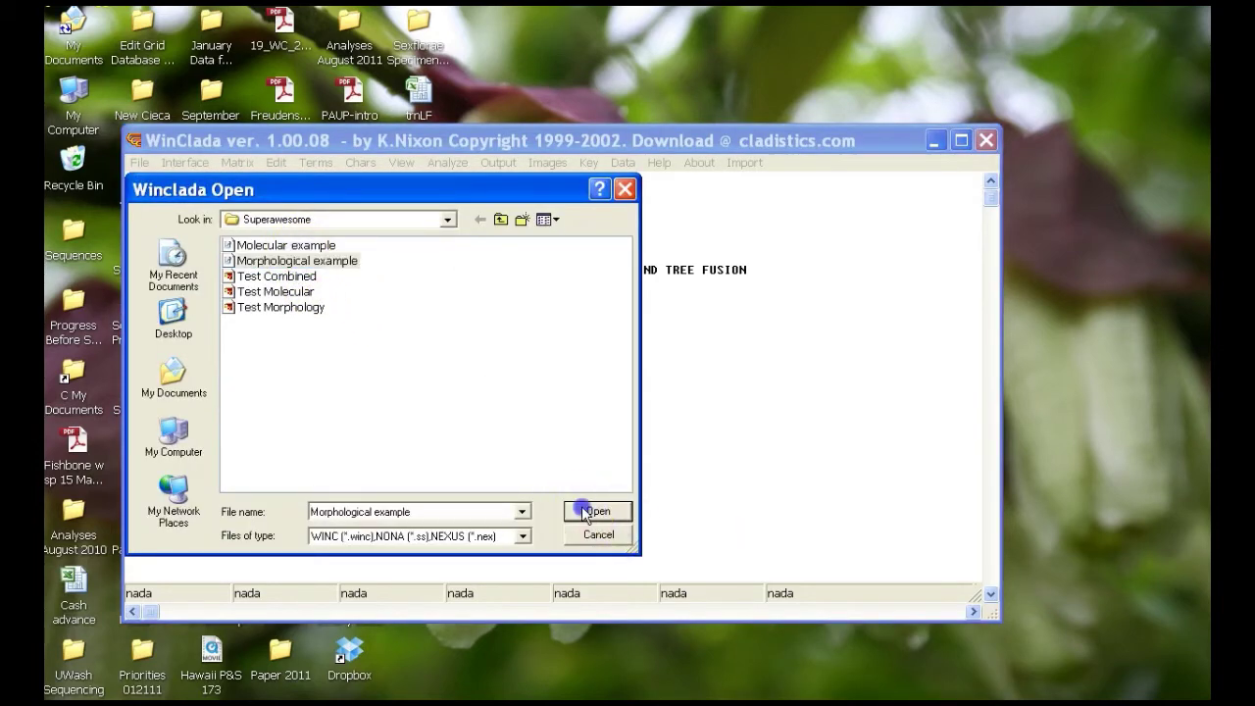
Open the Molecular example matrix file as well.
click(139, 162)
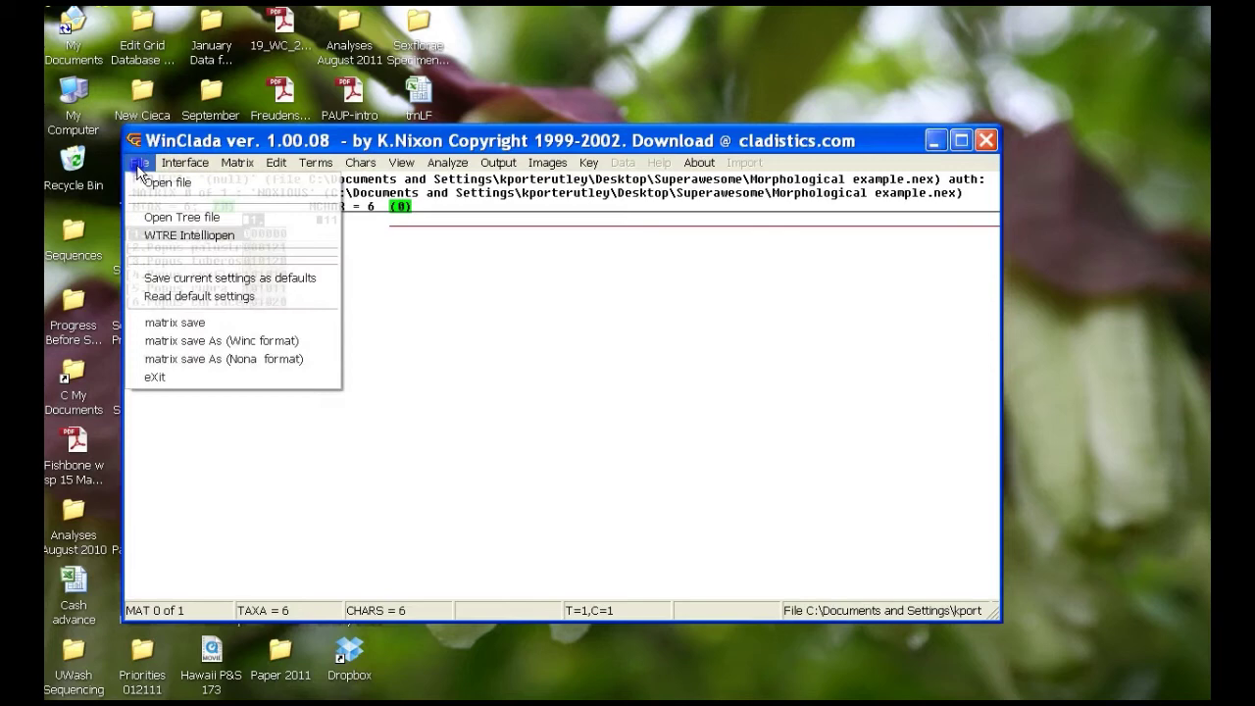
click(150, 180)
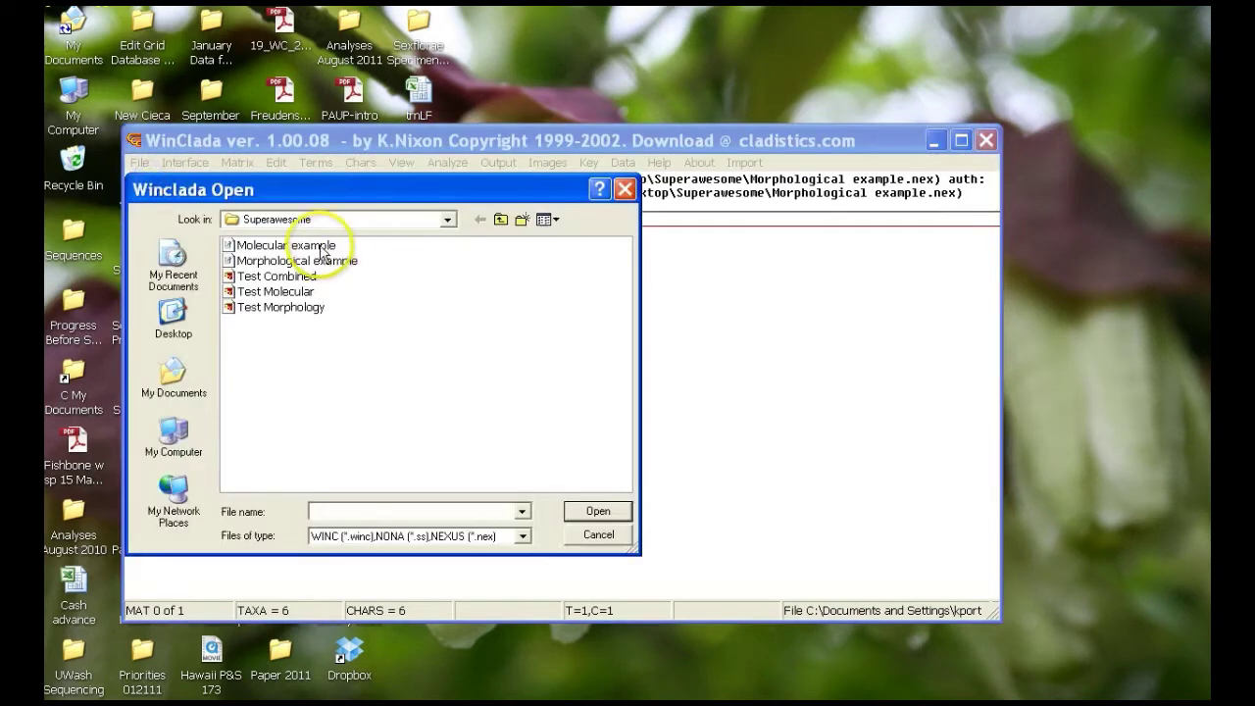
click(294, 245)
click(597, 514)
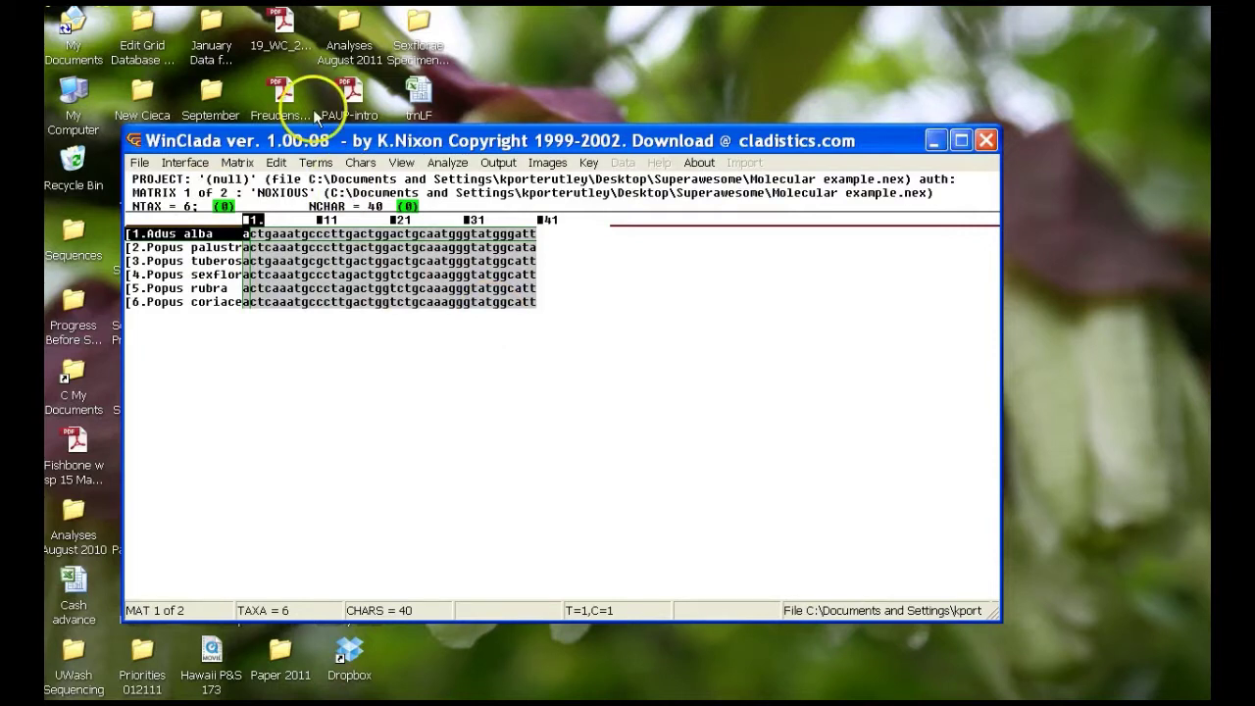
Switch the molecular matrix to Numeric mode, converting its 240 DNA cells to states 0–3.
click(399, 165)
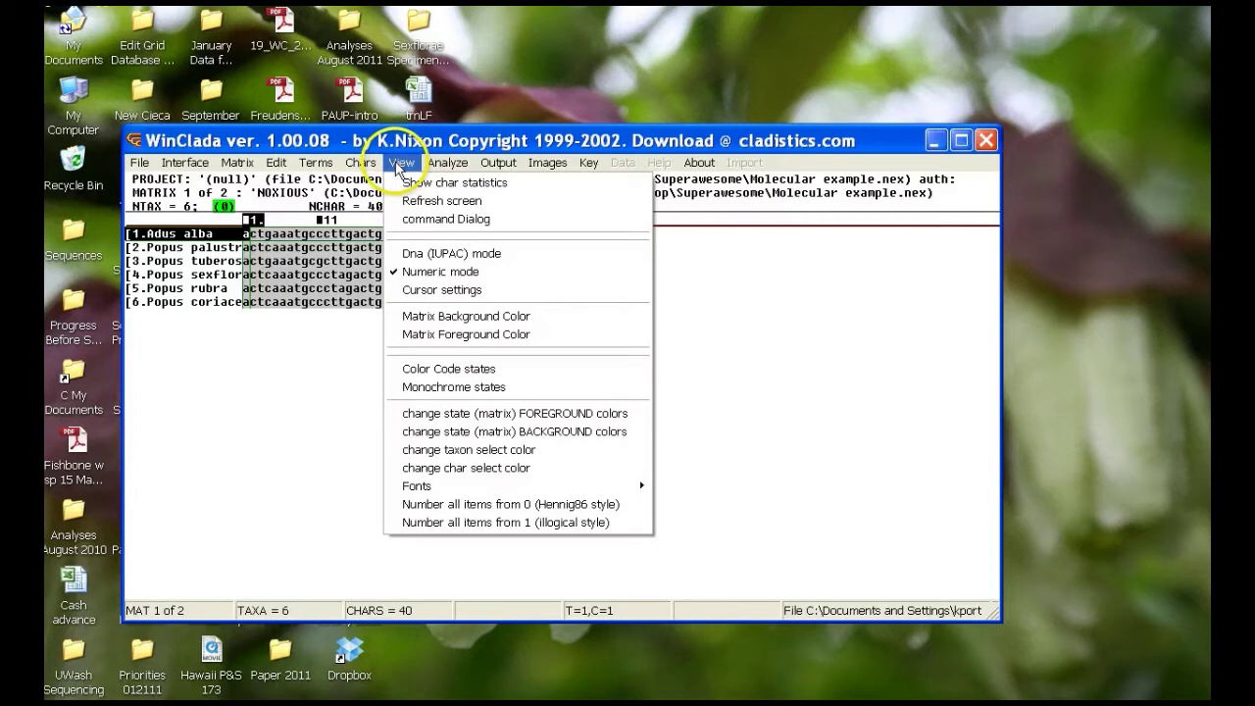
click(448, 253)
click(399, 165)
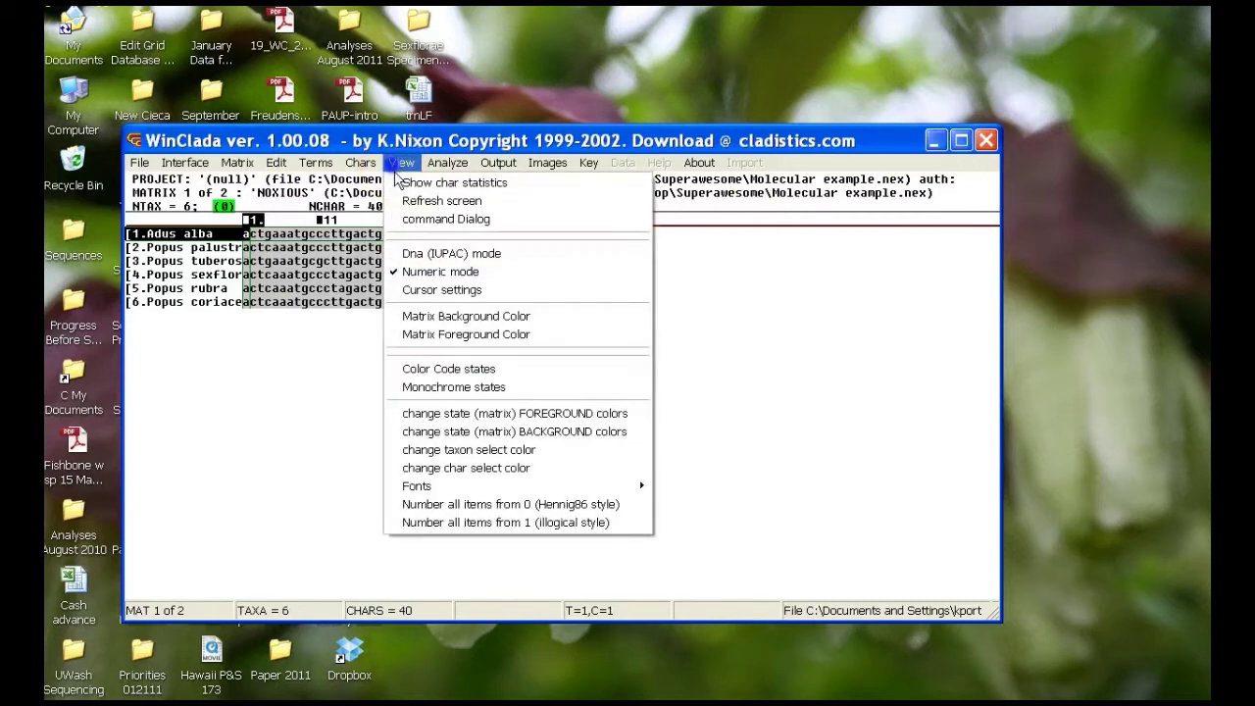
click(448, 270)
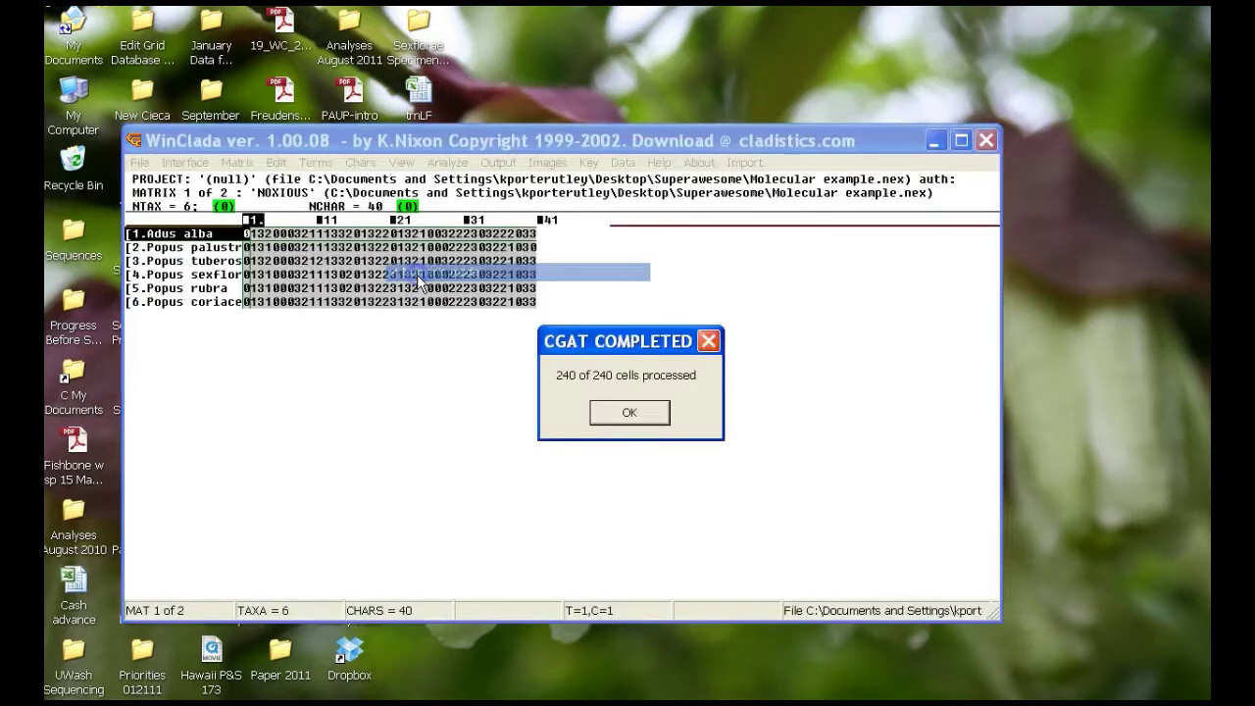
click(650, 416)
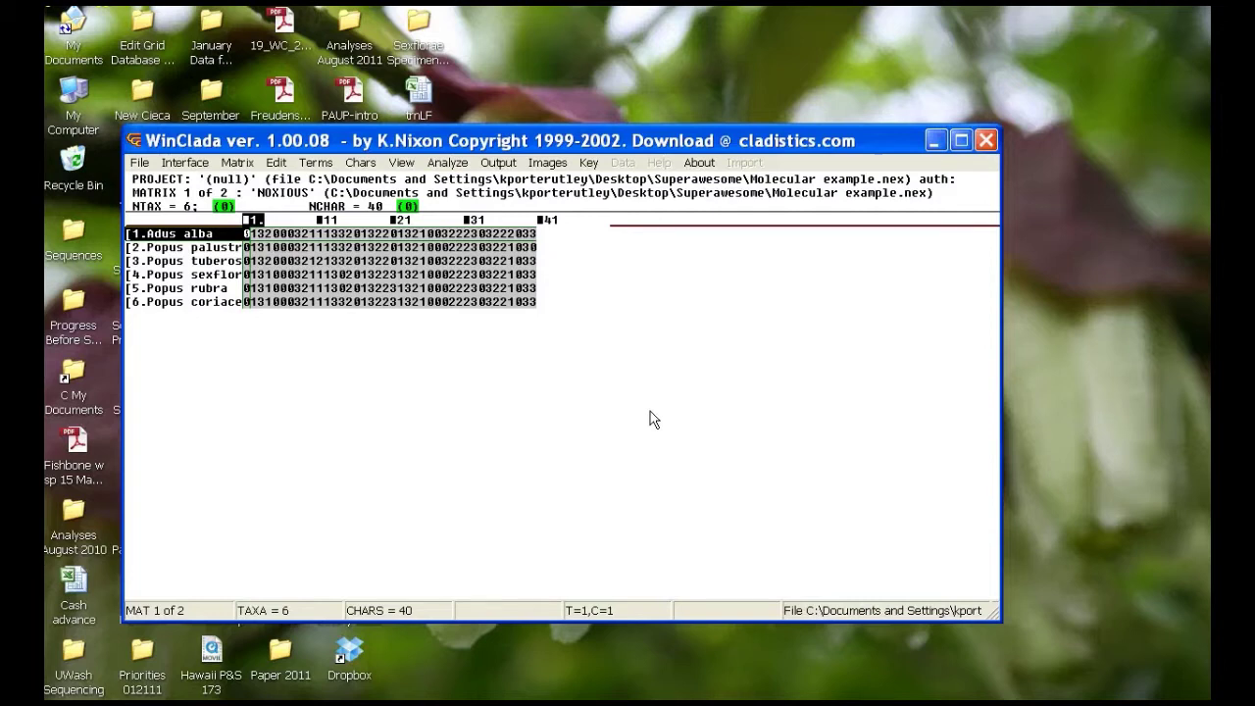
Merge the two matrices with terminals matched by name into a 6-taxon, 46-character matrix.
click(233, 163)
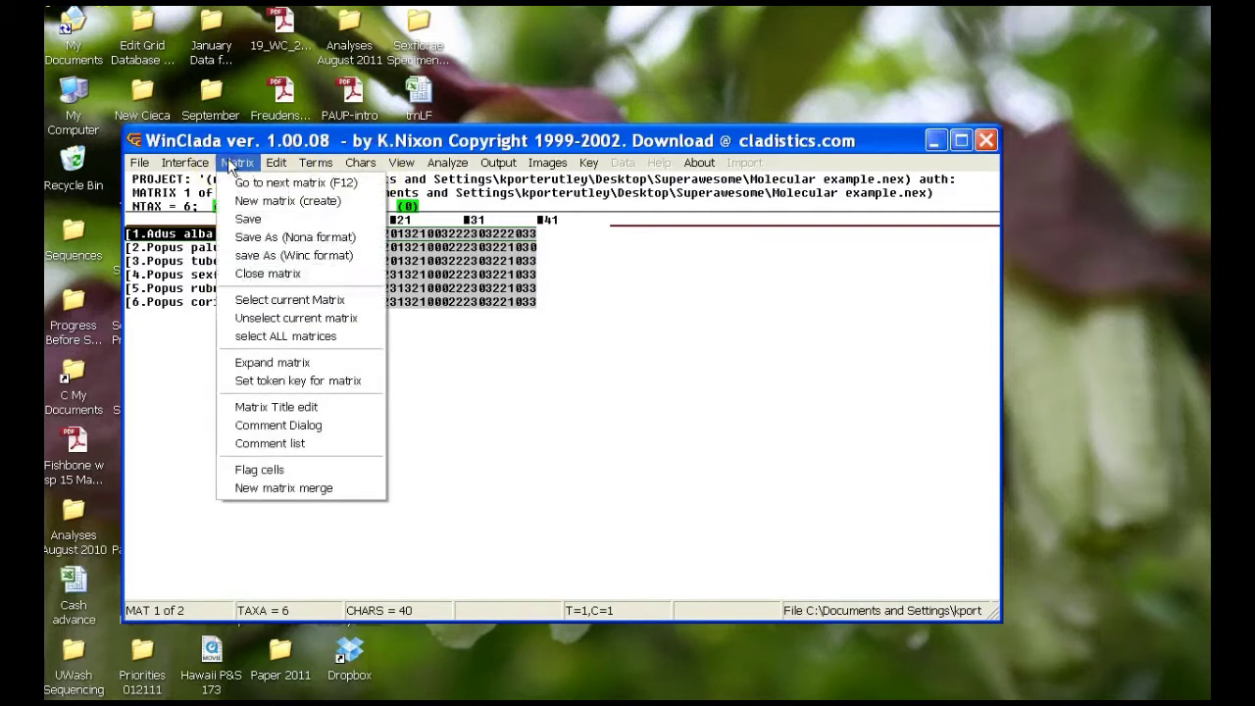
click(312, 488)
click(164, 372)
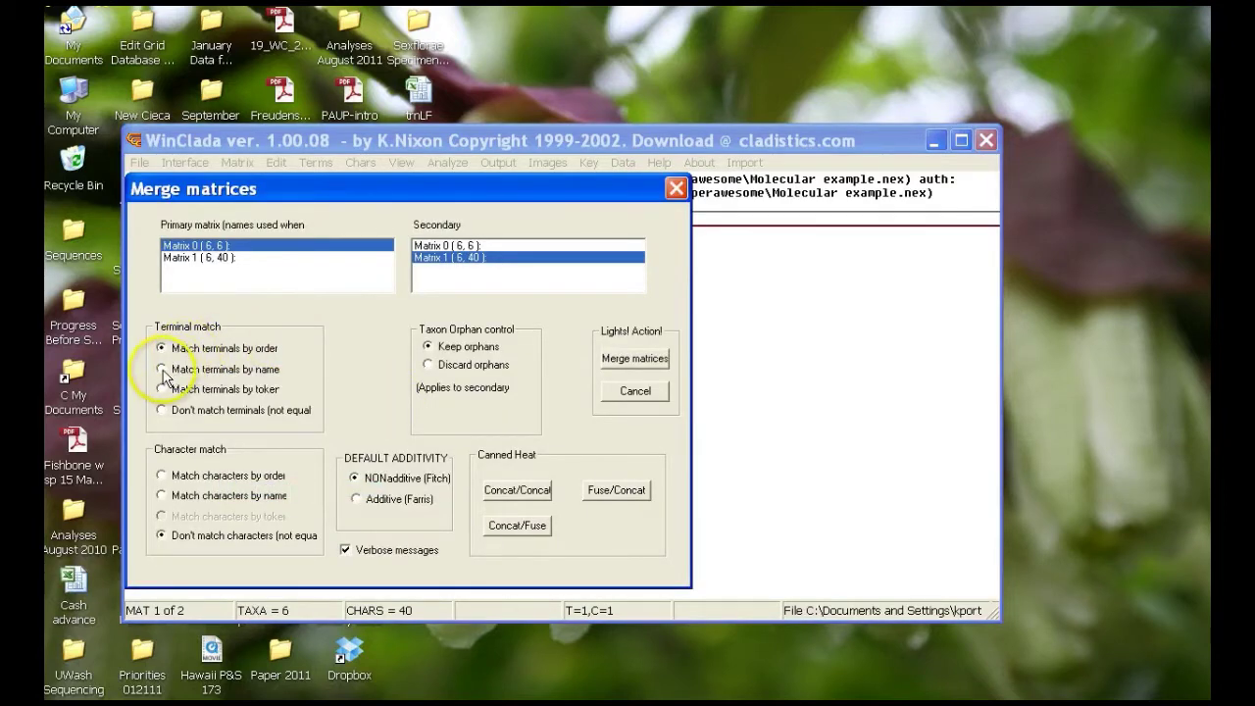
click(635, 359)
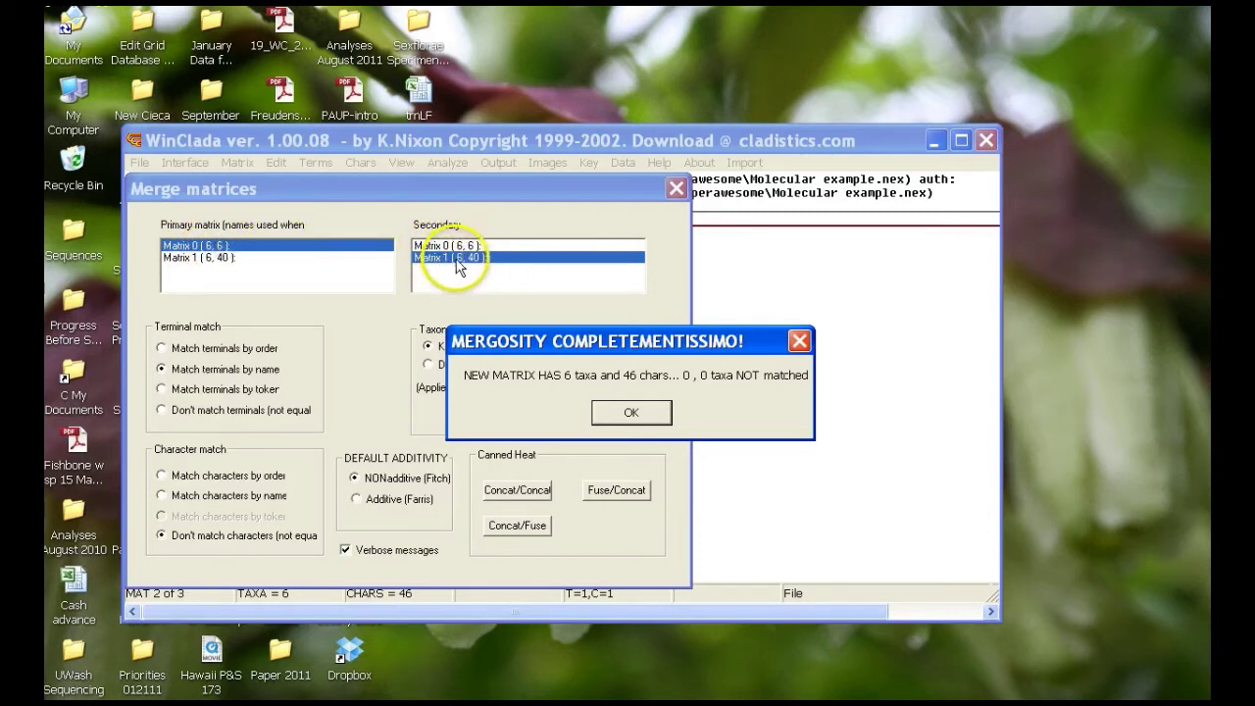
click(658, 412)
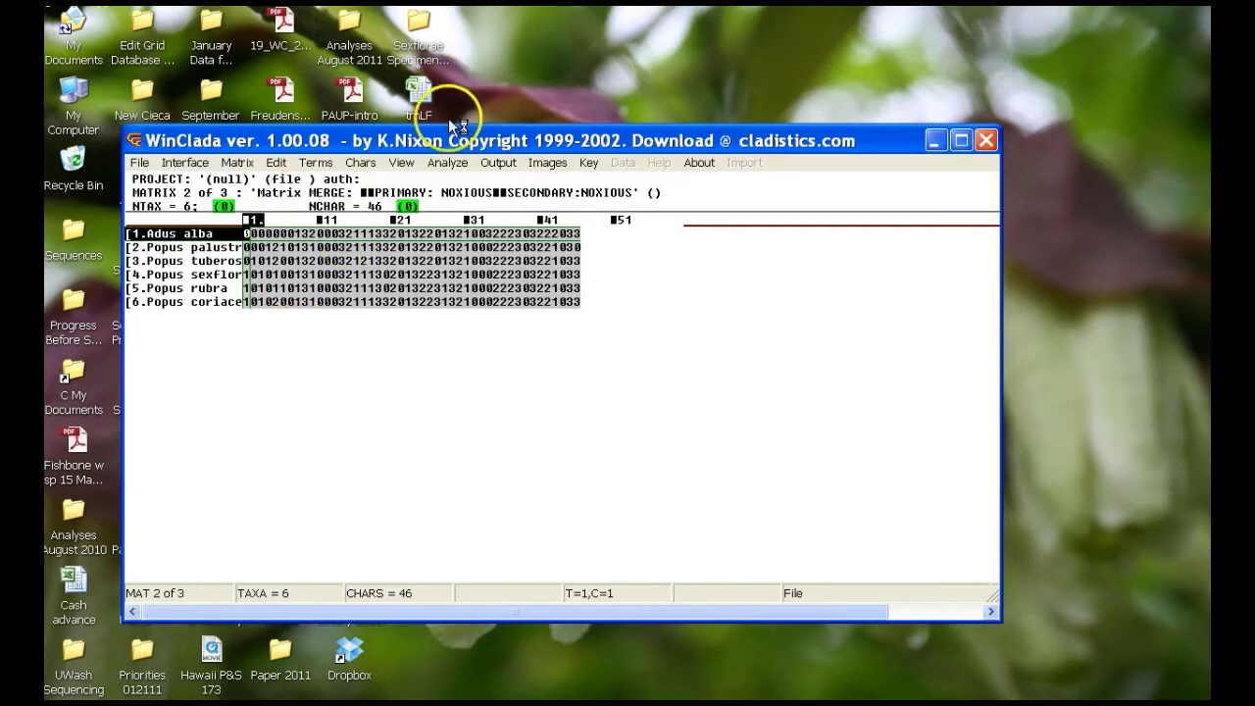
Run a Nona heuristic parsimony search on the merged matrix.
click(451, 164)
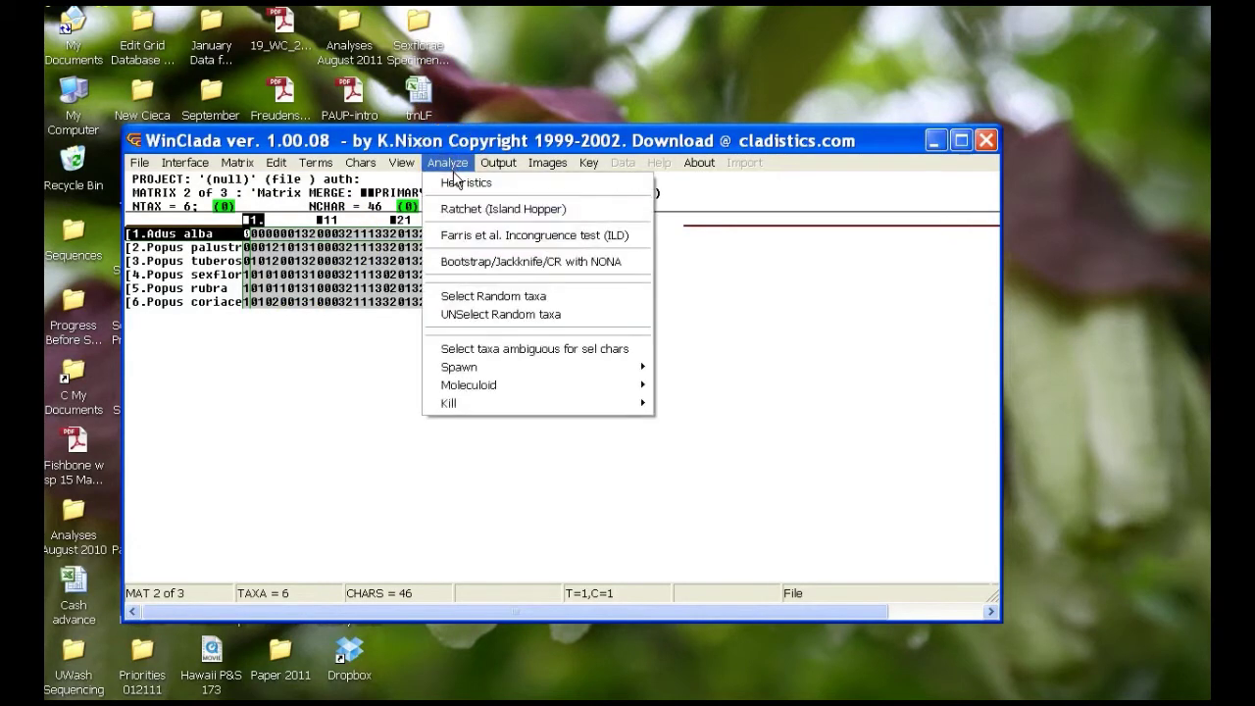
click(457, 182)
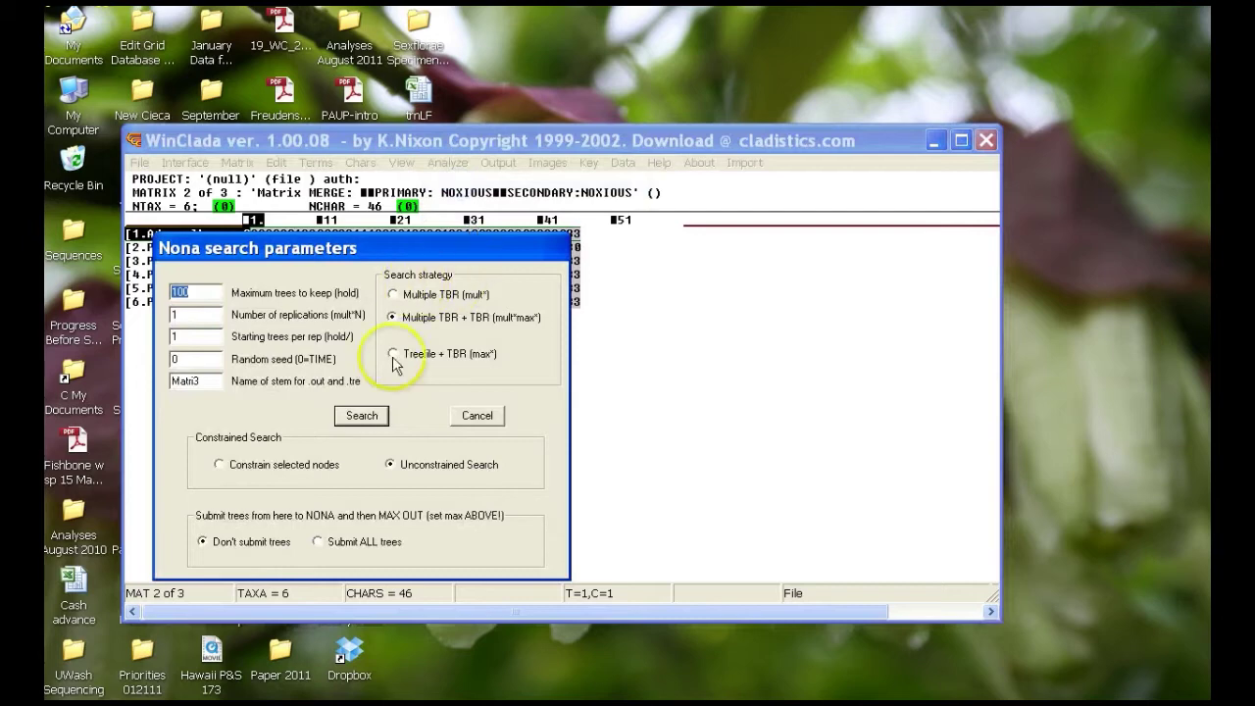
click(361, 416)
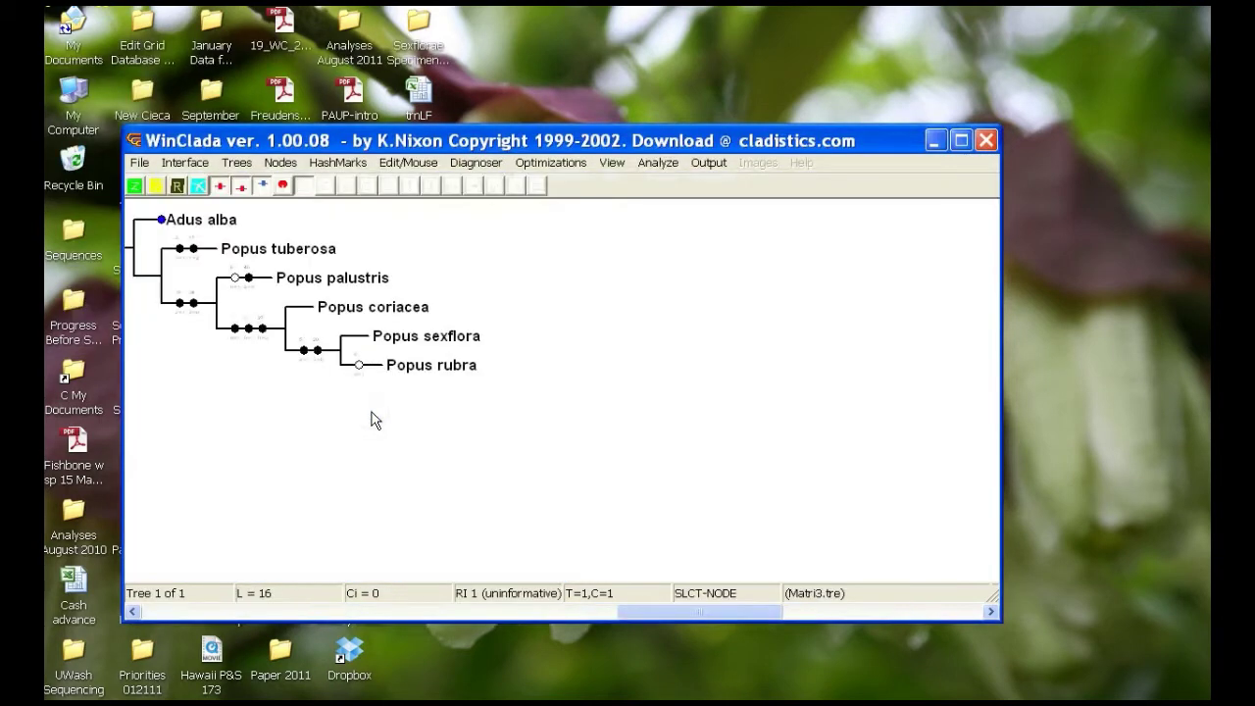
Turn on the Align taxa tree style so taxon names line up in one column.
click(615, 163)
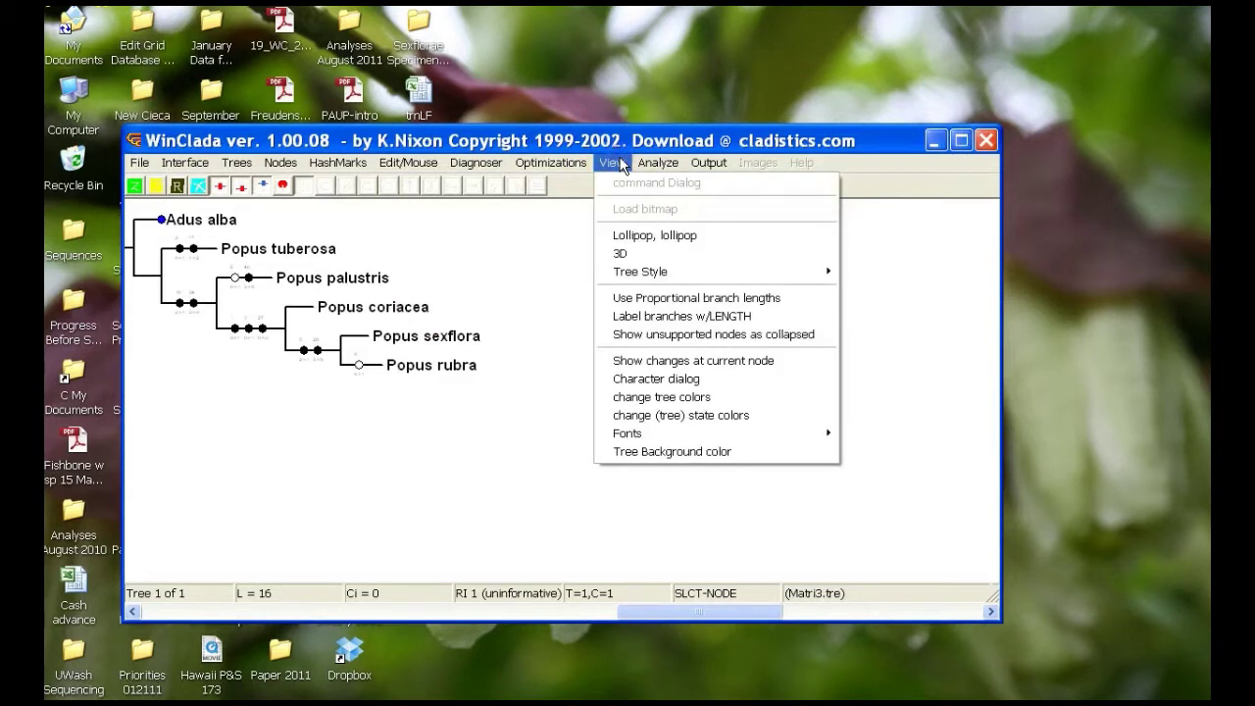
mouse_move(641, 272)
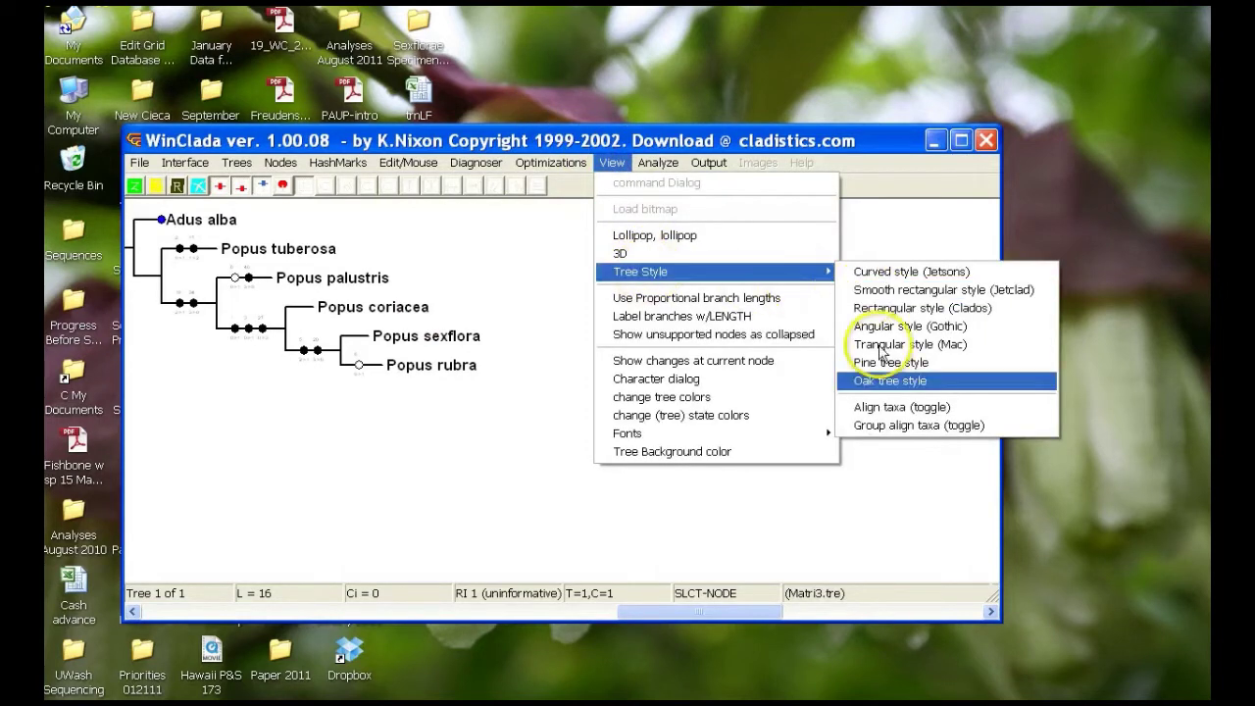
click(881, 410)
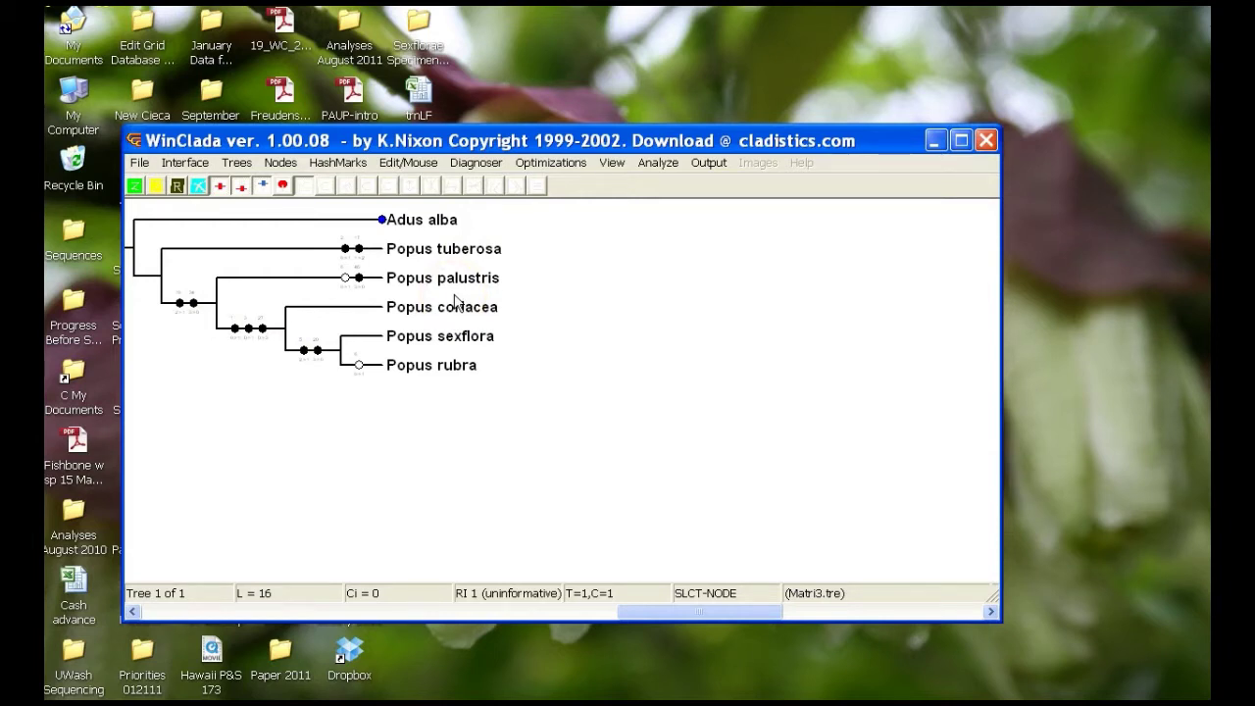
Save the merged matrix in Winc format over Test Combined.winc, then return to the tree view.
click(184, 163)
click(189, 184)
click(140, 163)
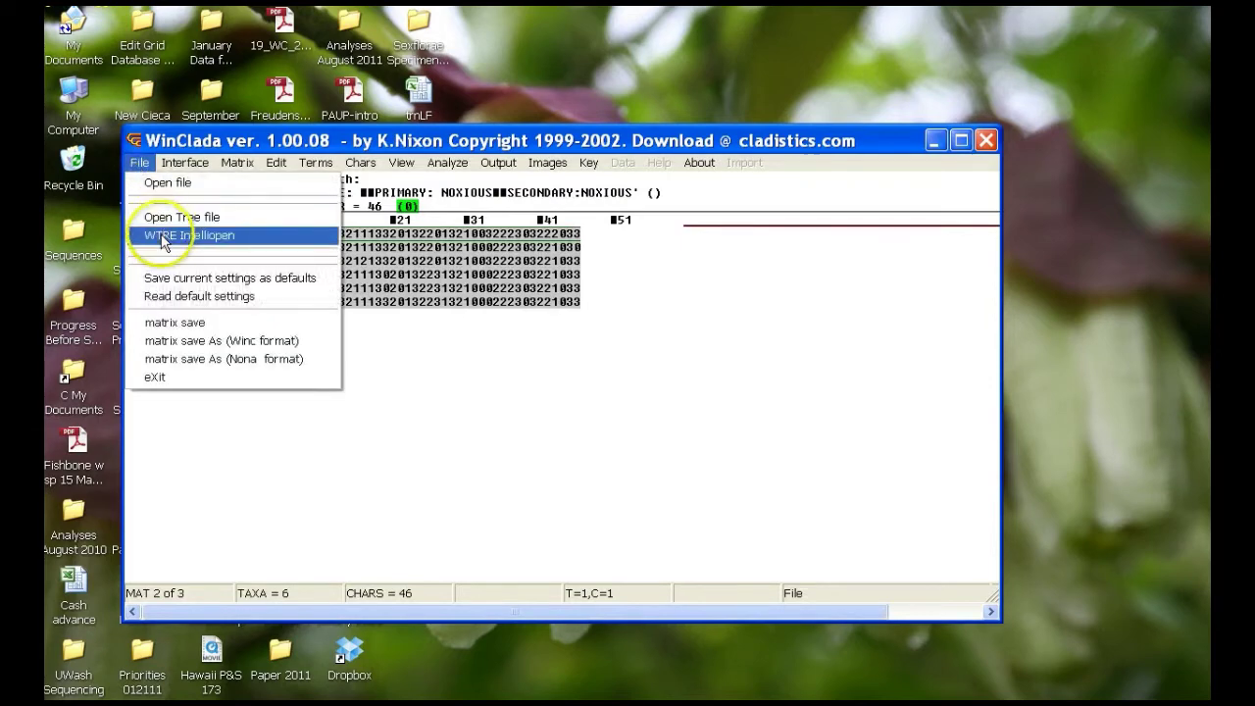
click(177, 341)
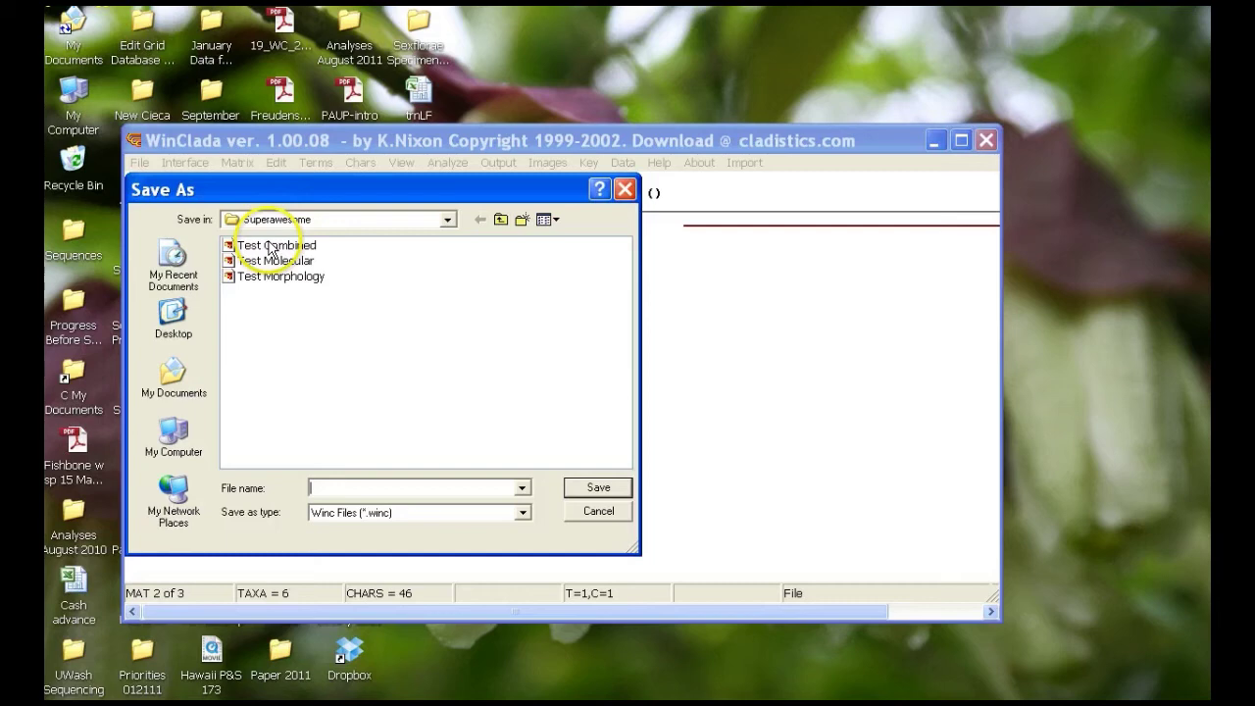
click(270, 250)
click(588, 489)
click(569, 428)
click(568, 422)
click(639, 420)
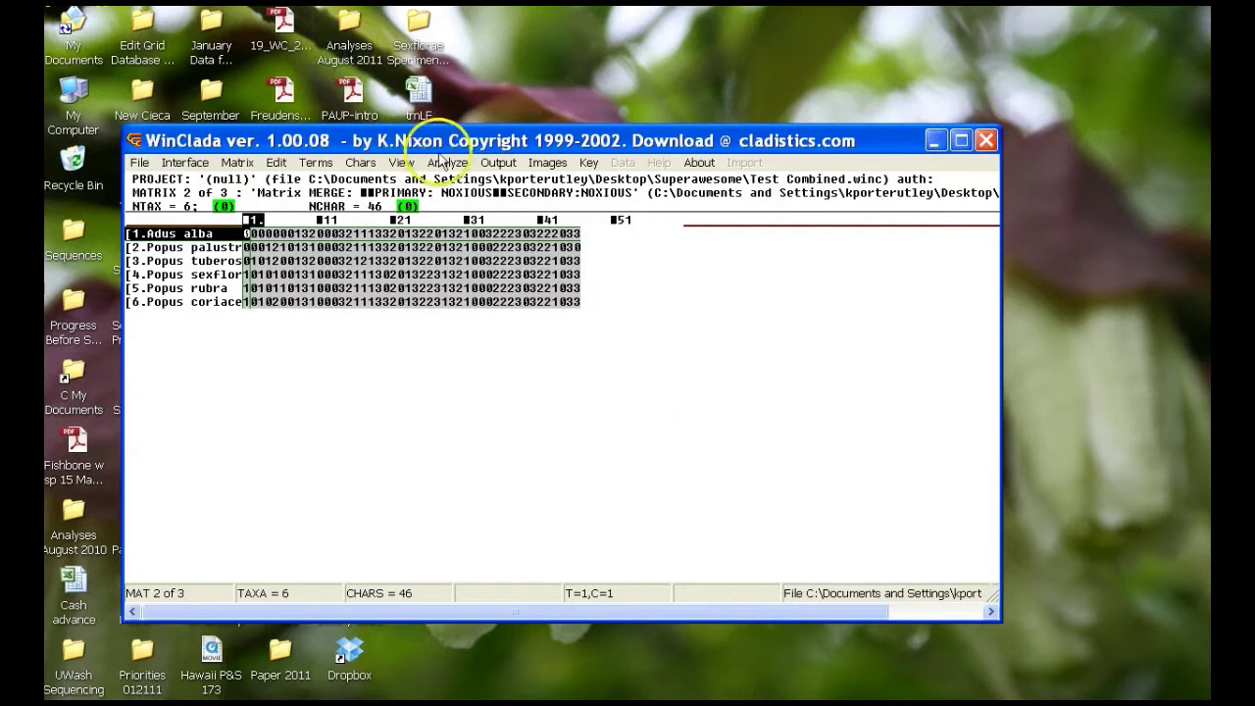
click(200, 163)
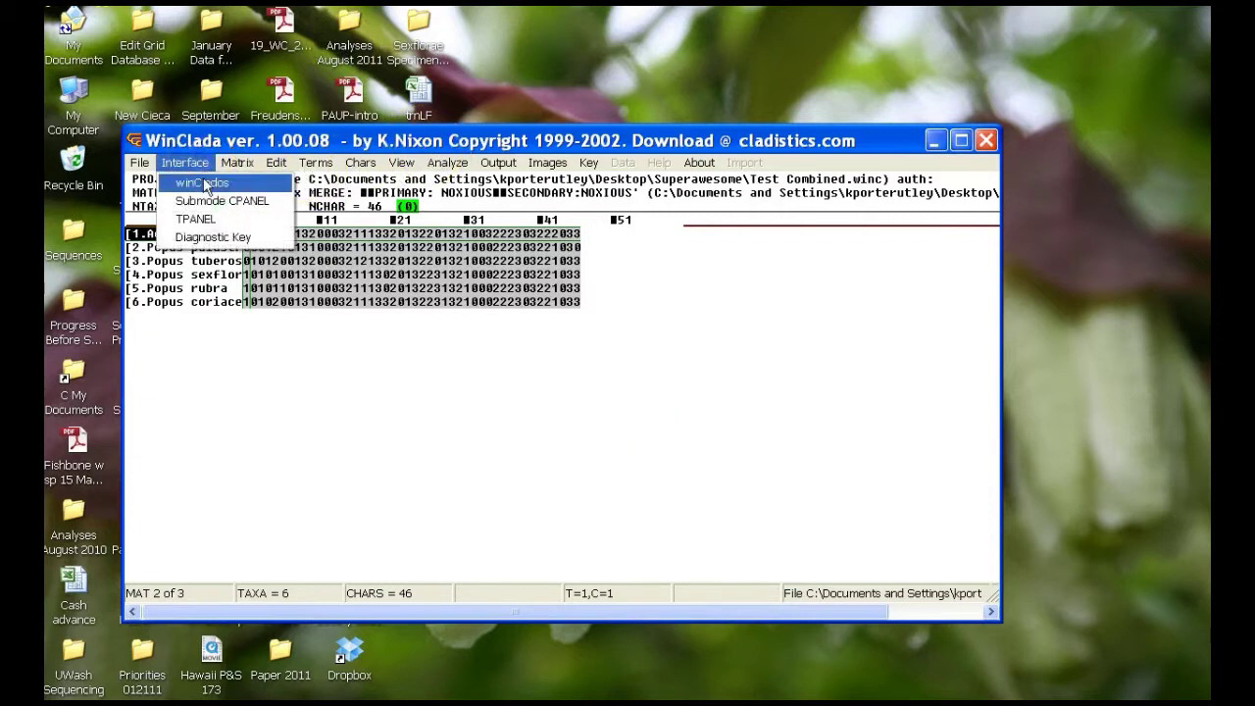
click(202, 183)
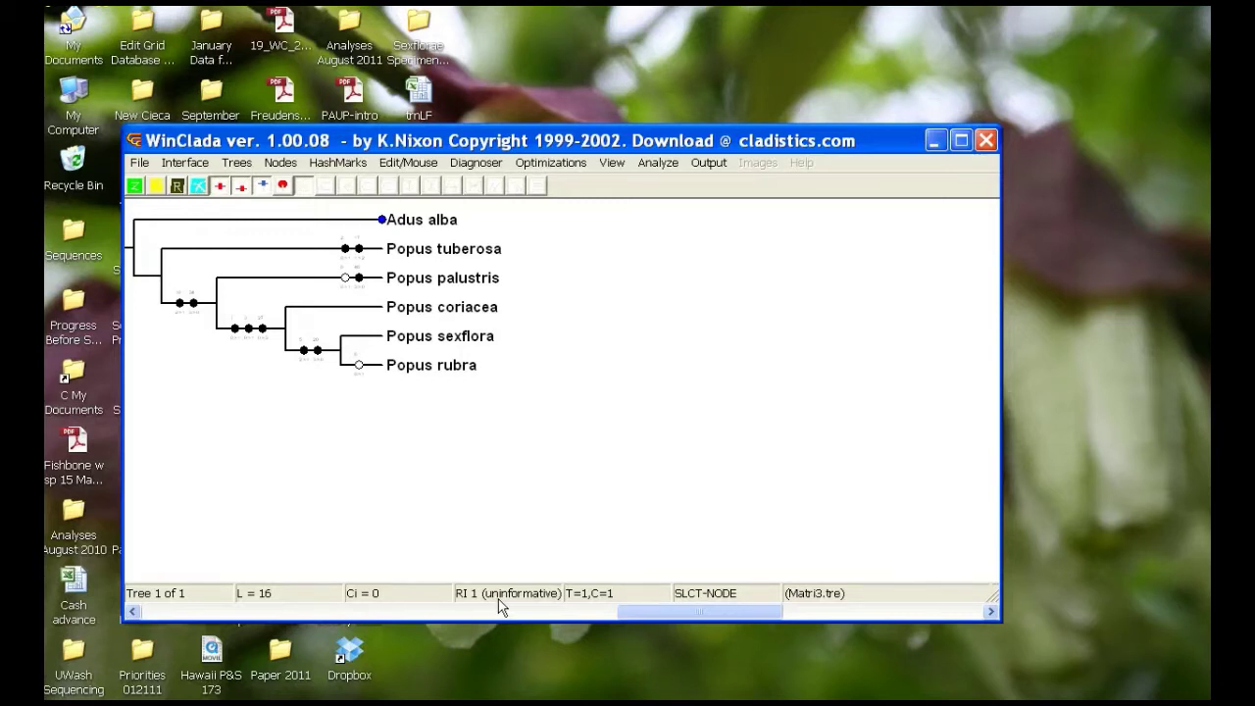
Export the tree as a metafile, replacing Test Combined.emf.
click(140, 163)
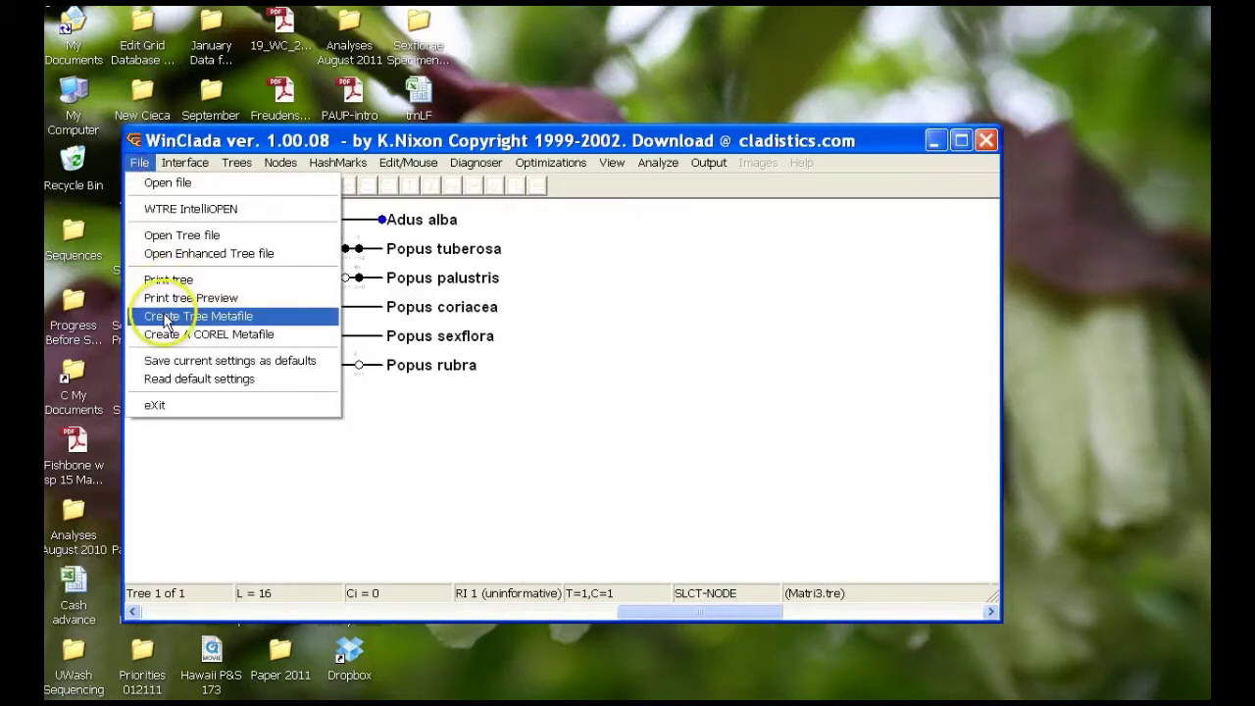
click(164, 315)
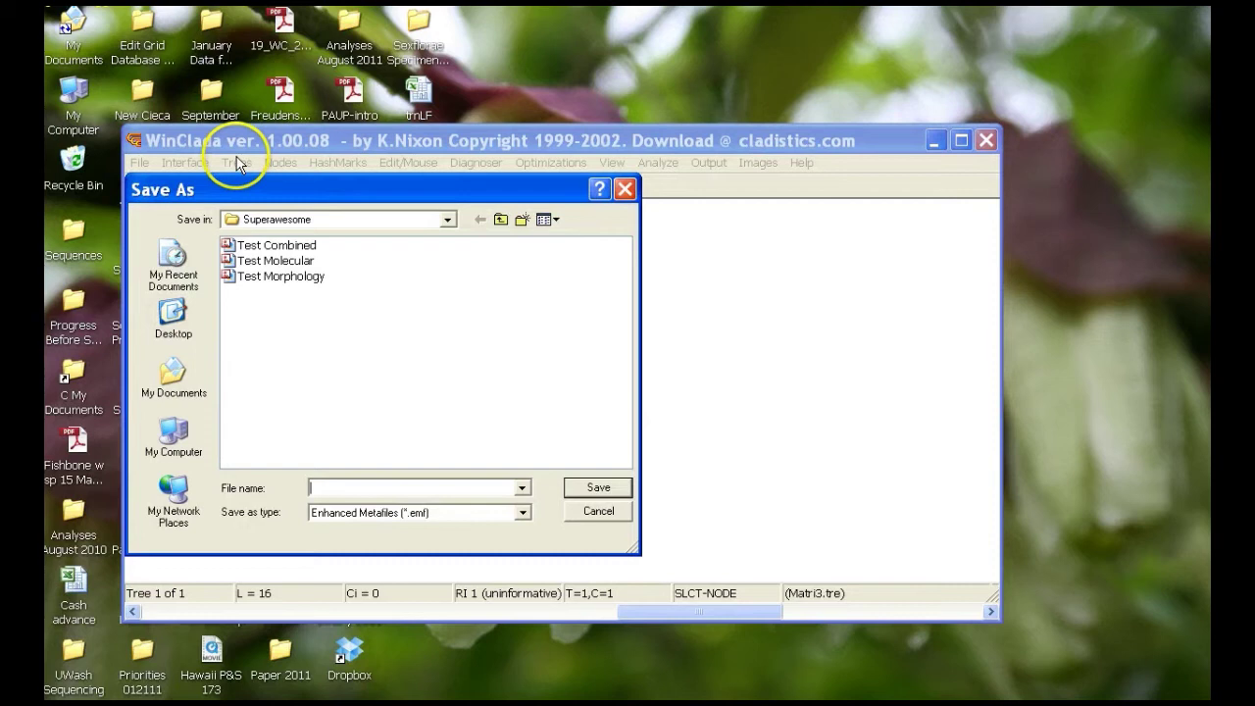
click(278, 246)
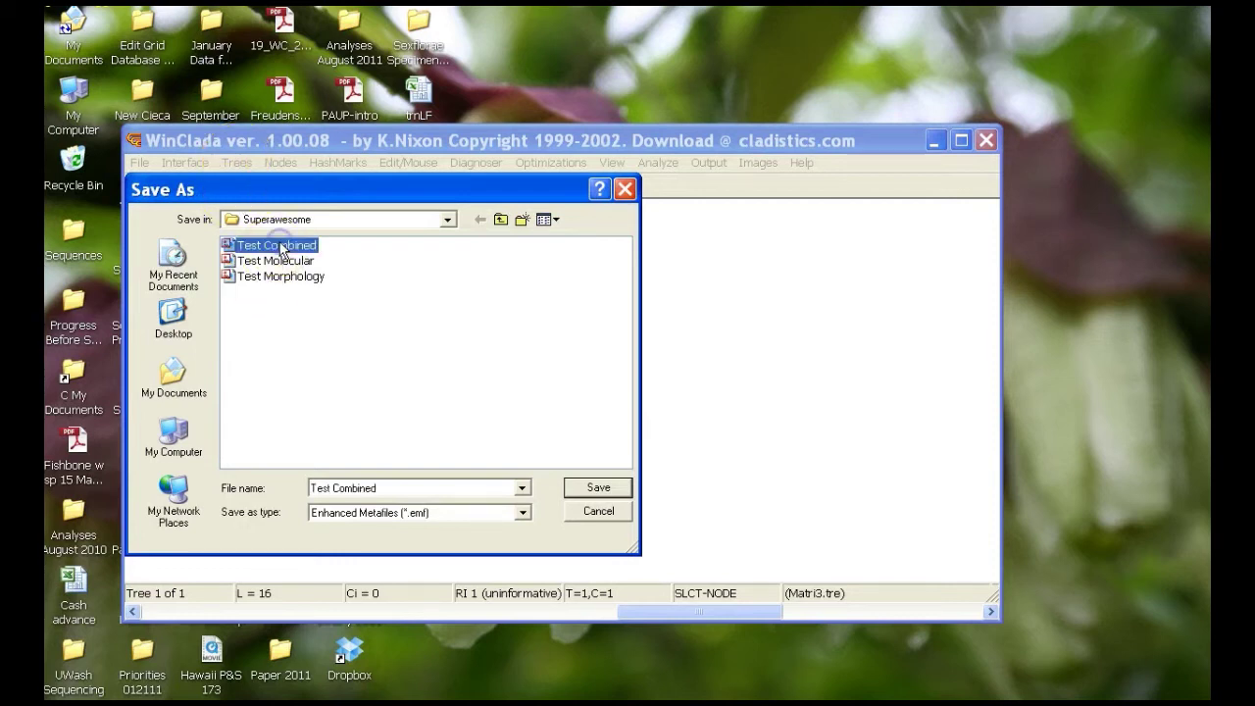
click(595, 485)
click(585, 417)
click(633, 412)
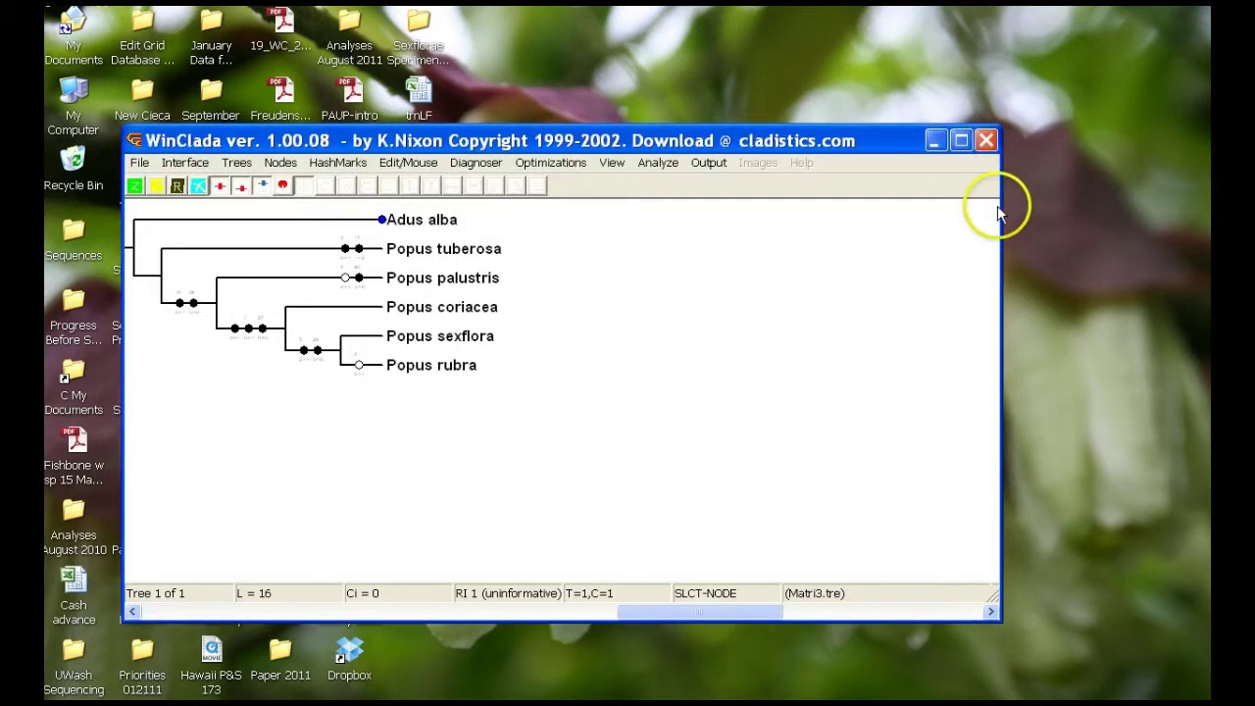
Exit WinClada, saving the matrix first.
click(987, 142)
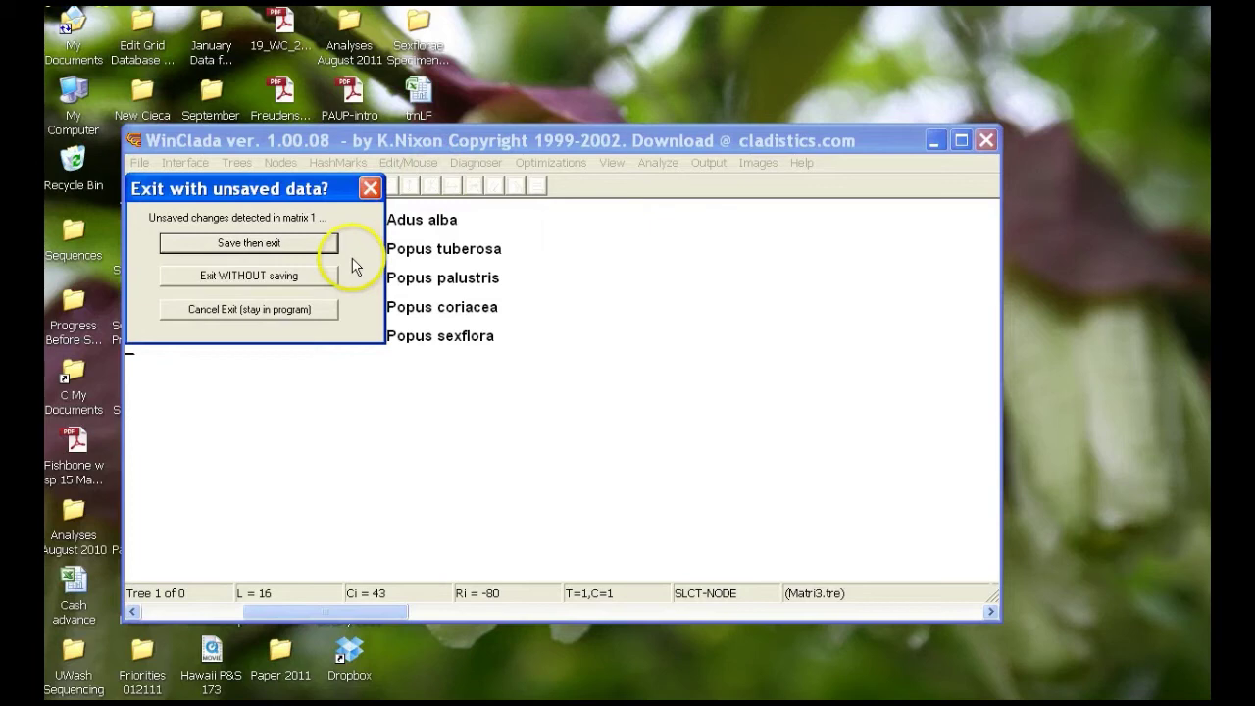
click(244, 241)
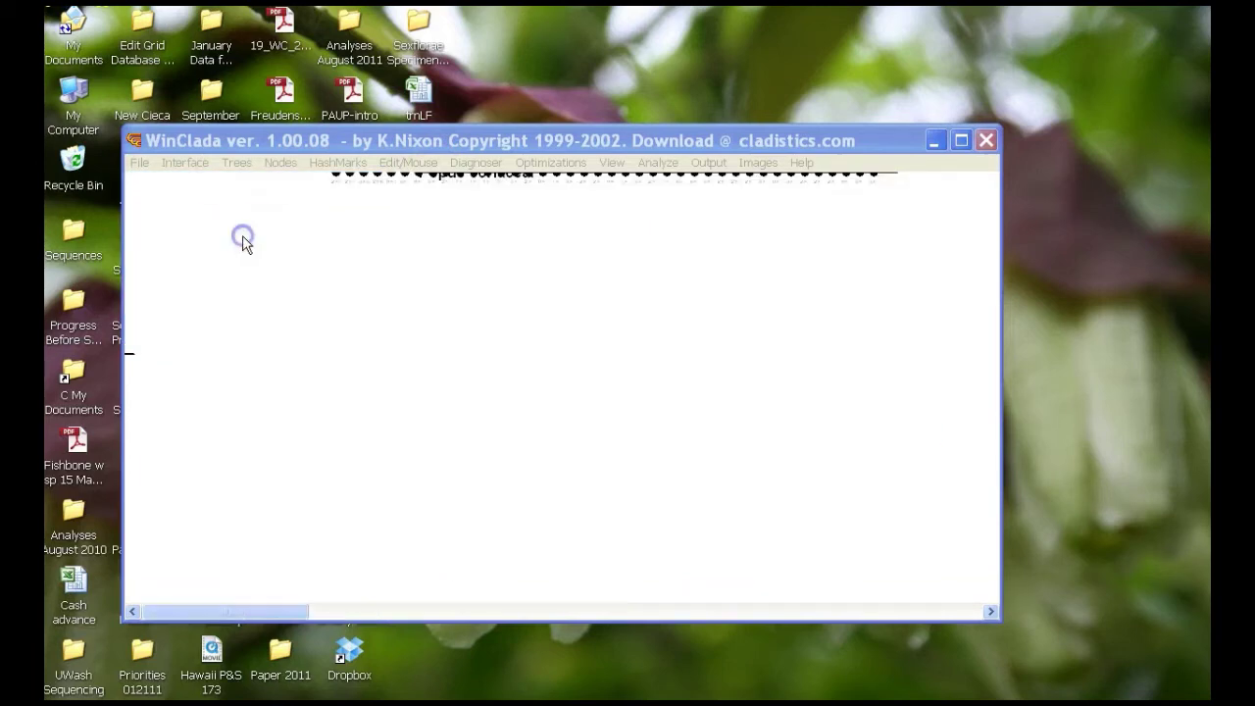
click(627, 413)
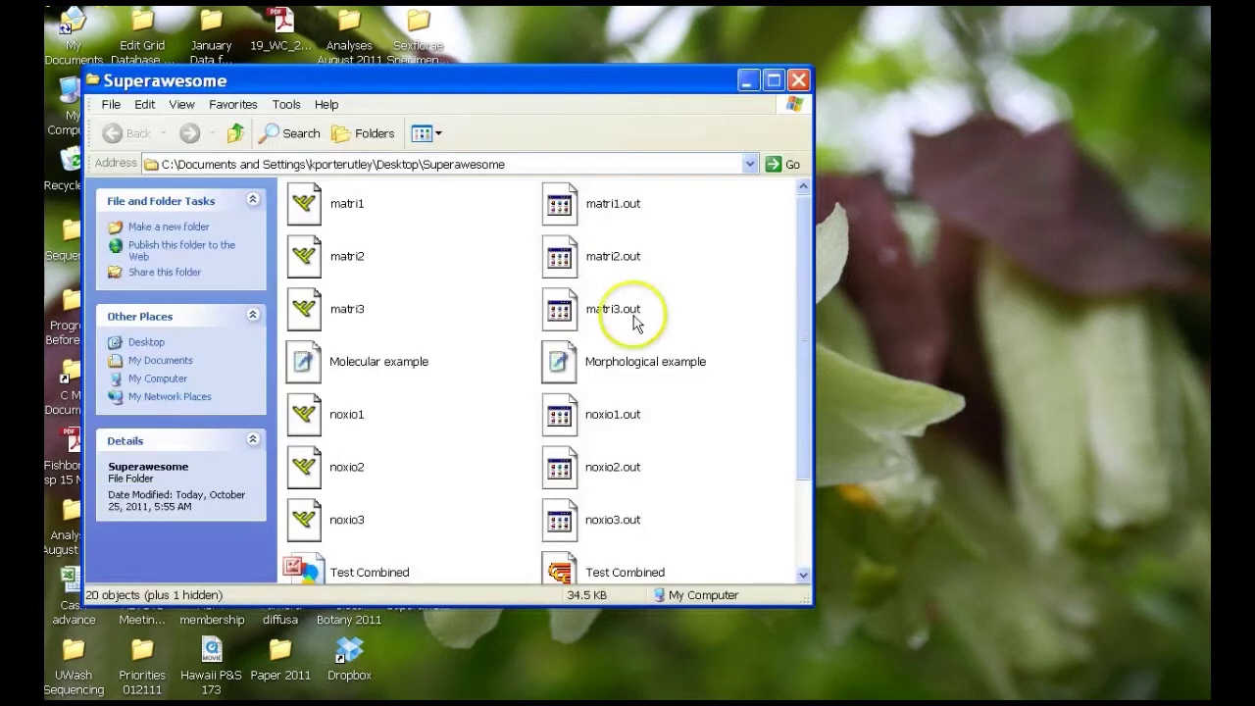
Open the Test Combined EMF image from the Superawesome folder to view the tree.
drag(799, 275, 801, 449)
click(324, 456)
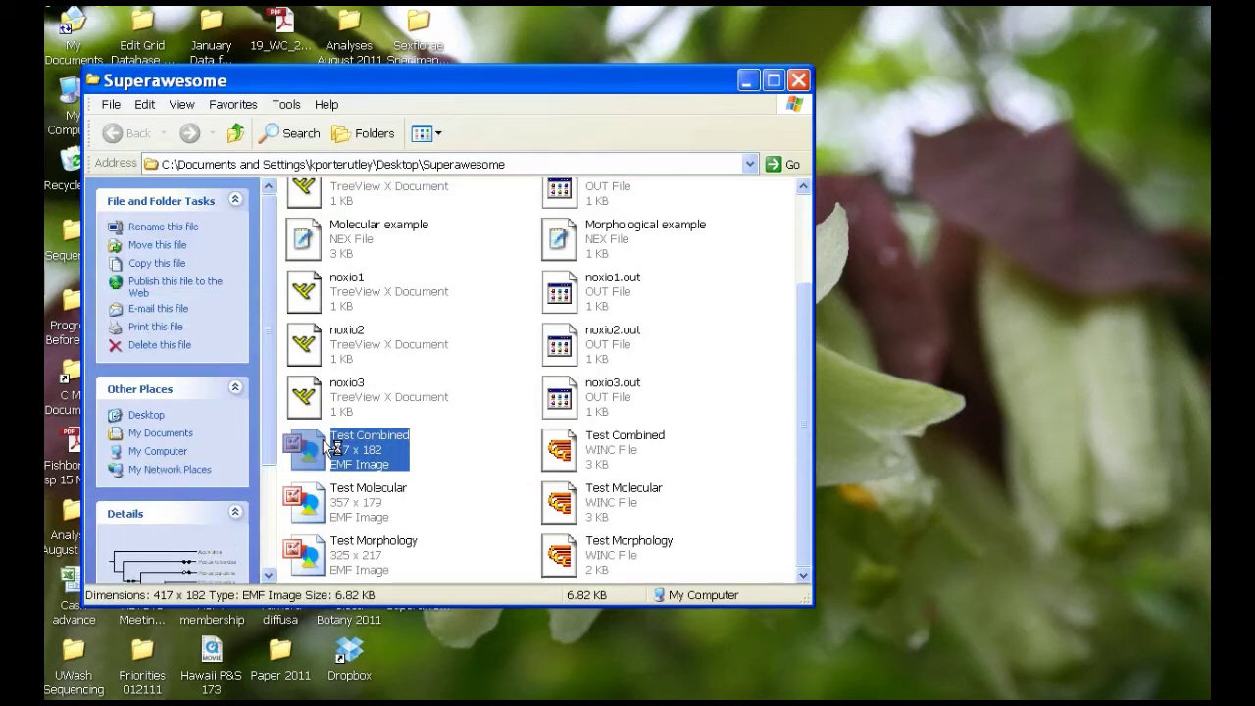
double_click(331, 446)
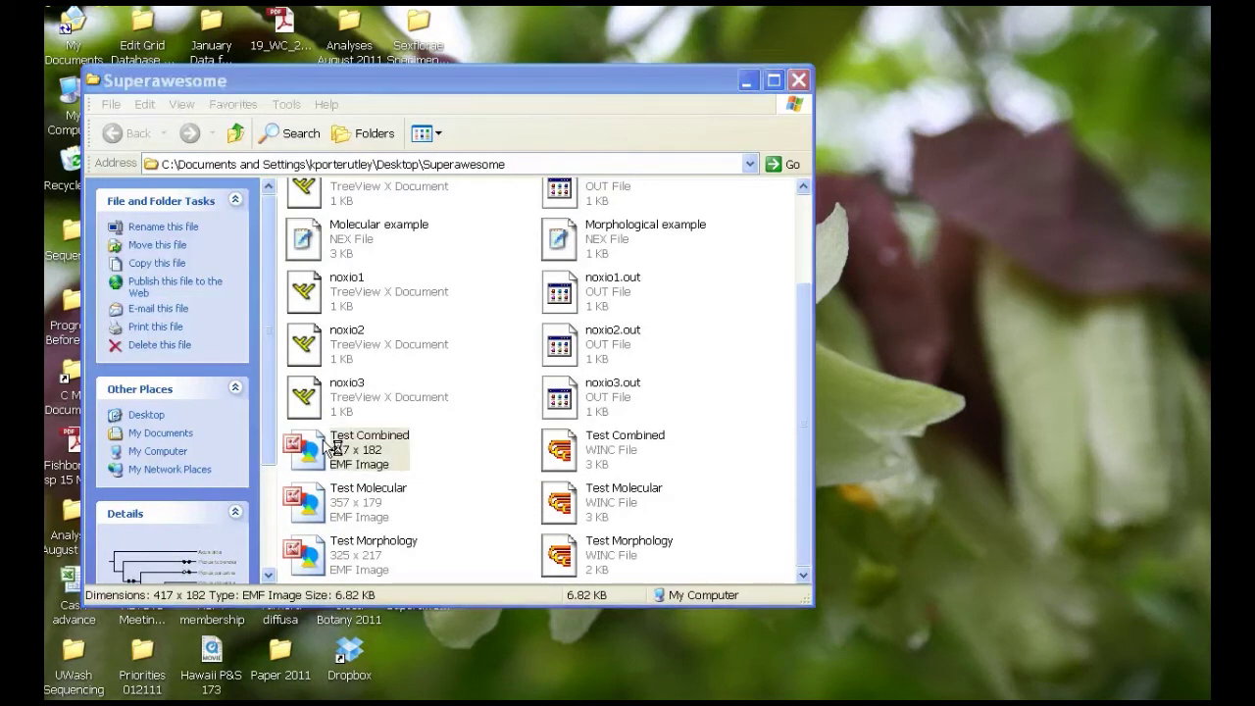